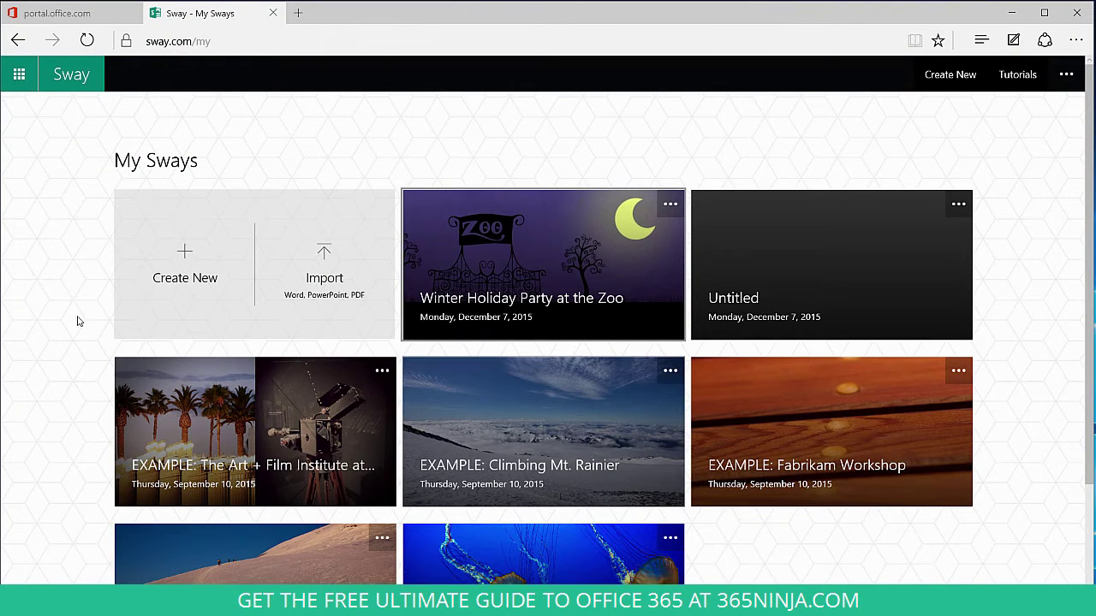
Start a blank Sway titled 'Winter Holiday Party at the Zoo!' with the word 'Zoo' accented.
click(177, 287)
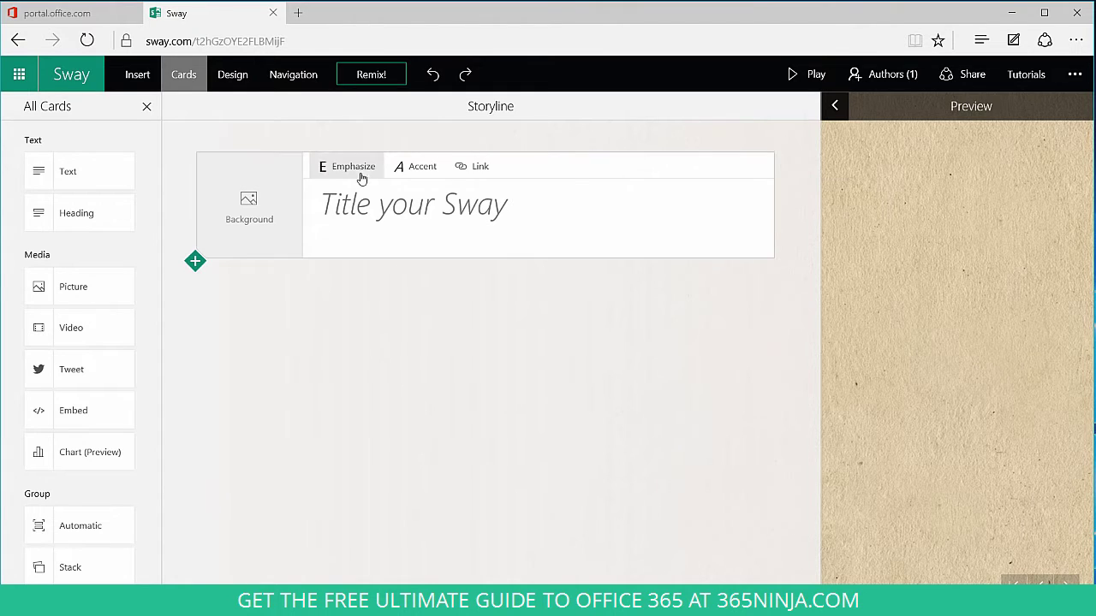
text(Winter Holiday Party at the Zoo!)
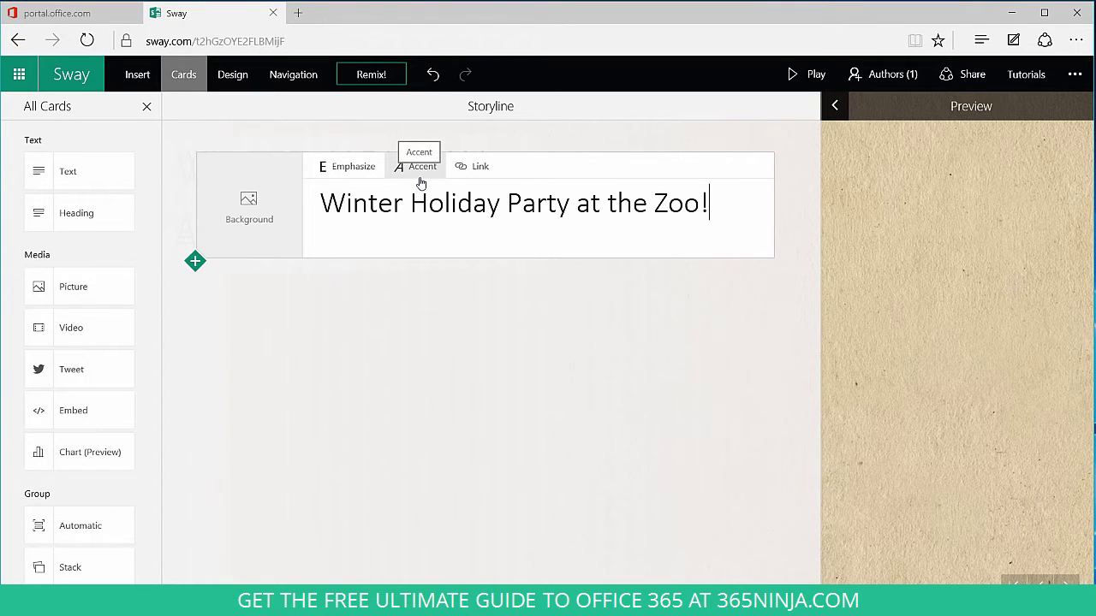
click(419, 180)
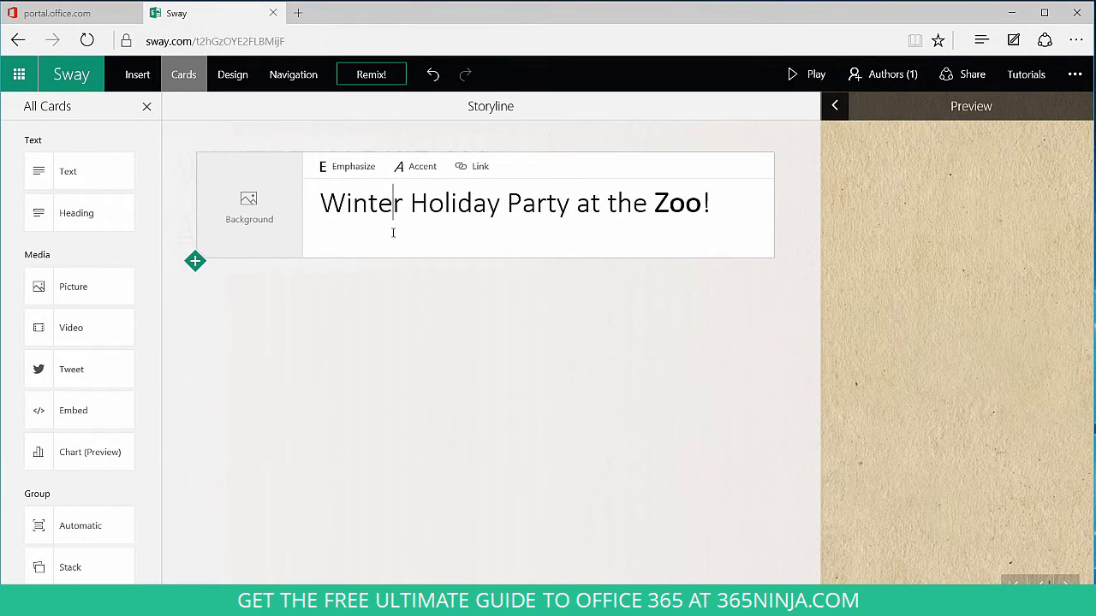
Use the moonlit night zoo-gate picture as the title card background, preview it, then close the sources pane.
click(249, 204)
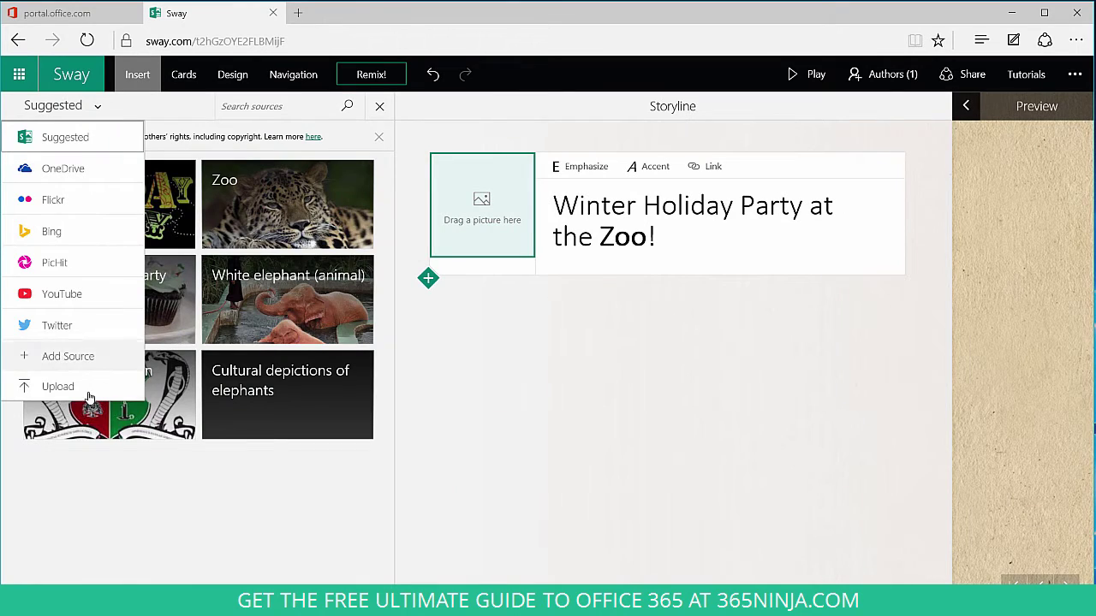
click(58, 387)
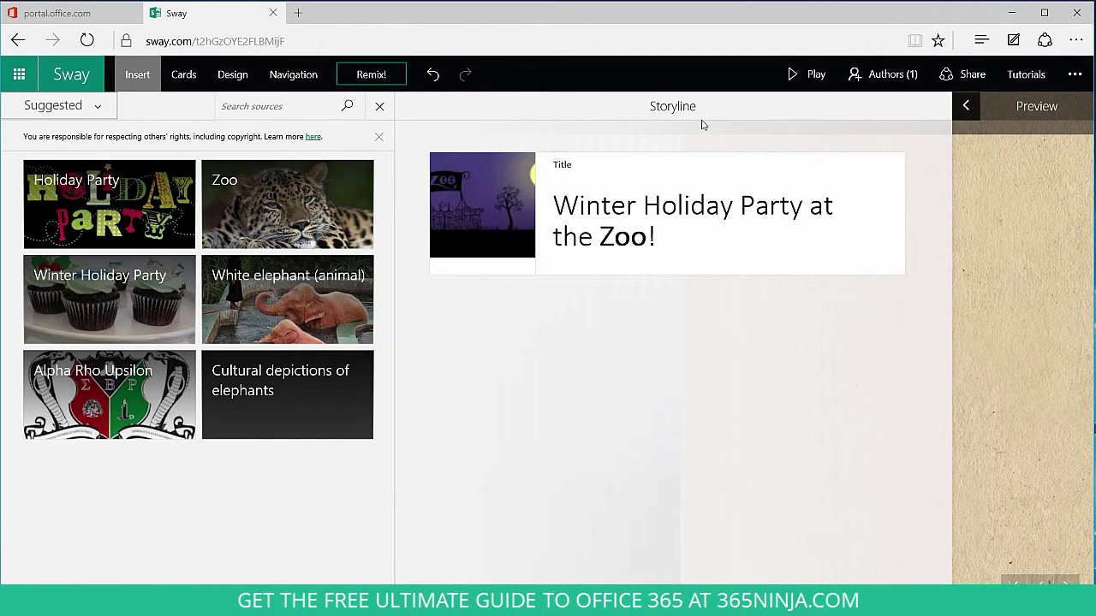
click(994, 173)
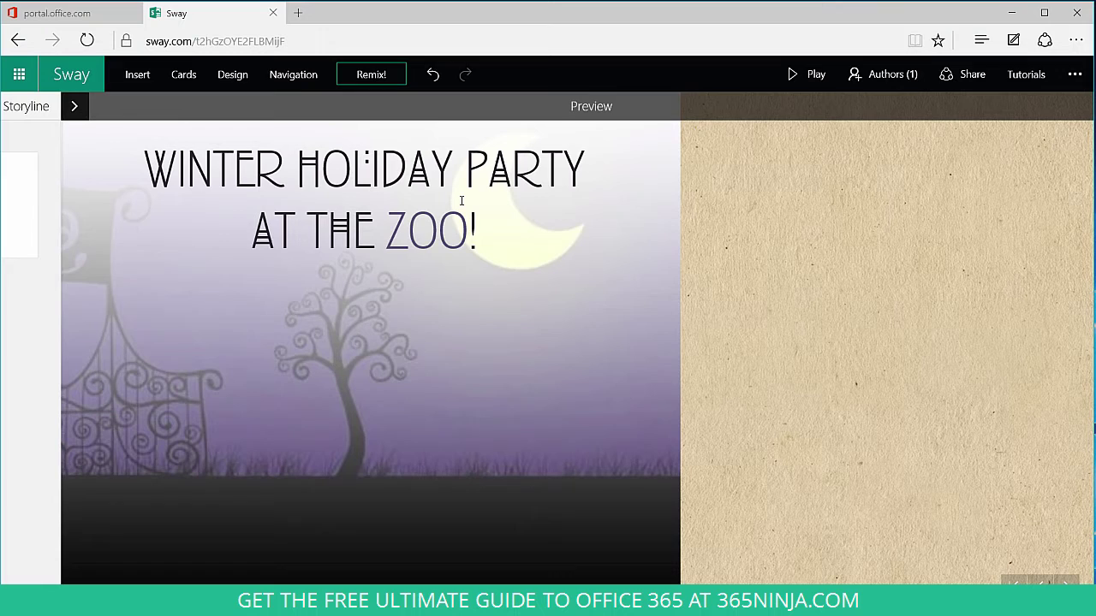
click(20, 321)
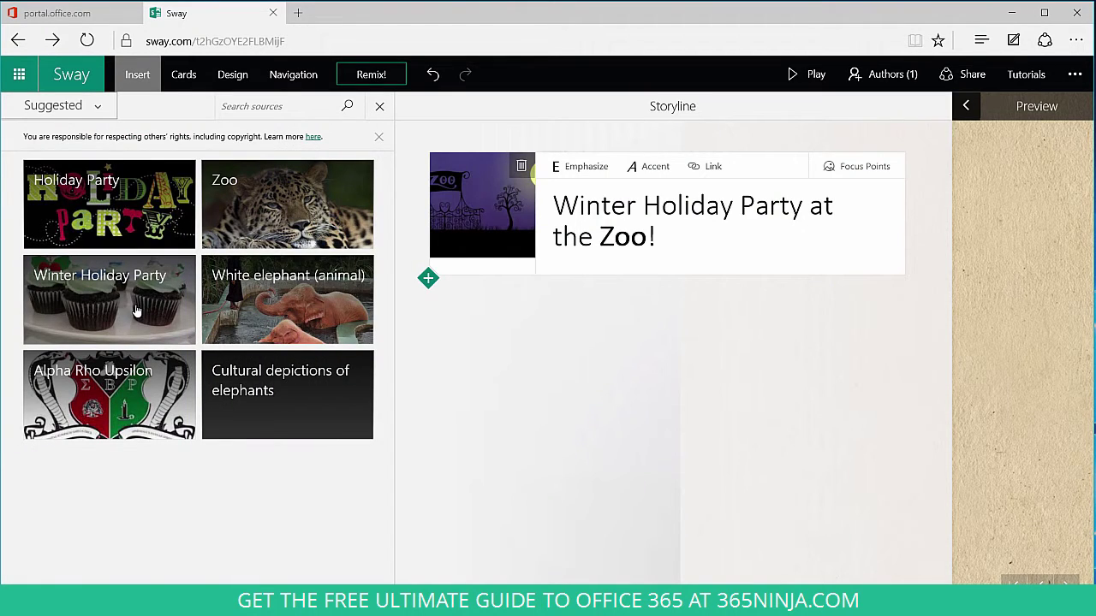
click(379, 105)
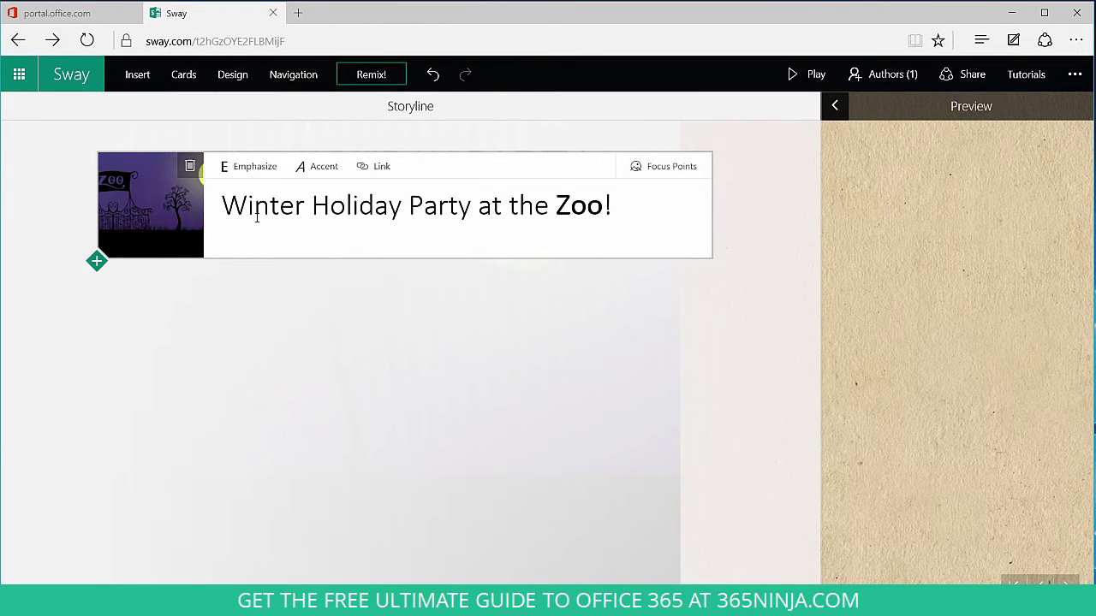
Add a text card below the title with the pasted party invitation message.
click(95, 262)
click(245, 286)
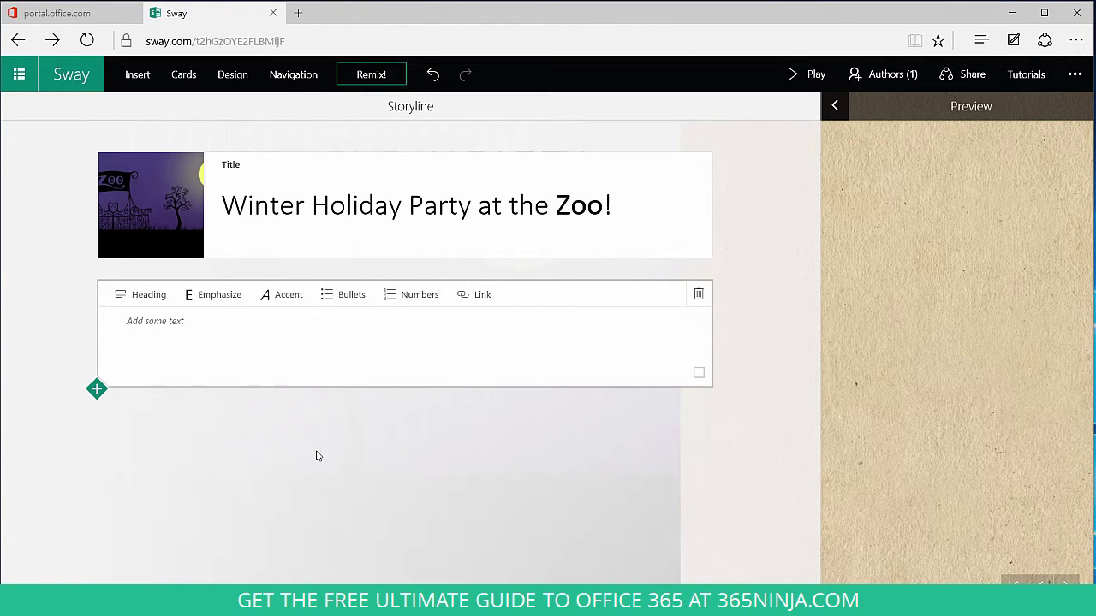
click(165, 326)
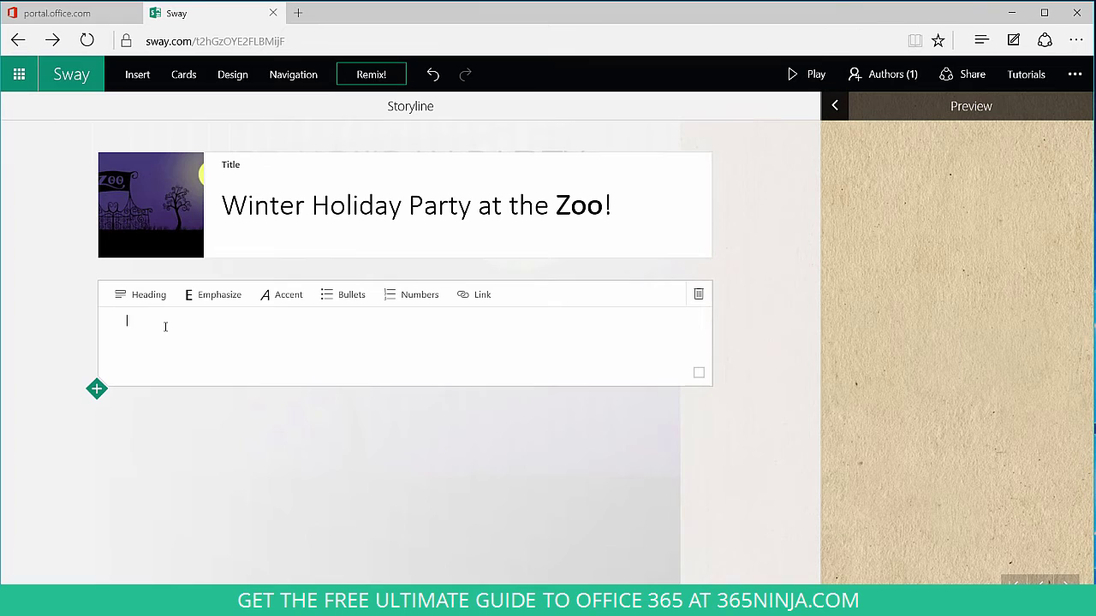
text(Hi all, For this year’s holiday party, we will be celebrating at the National Zoo! Join us the evening of December 11, 2015 at 7 o’clock for a night of fun, laughter, and celebration. For more details, explore this Sway invitation and links throughout. We look forward to seeing you soon! -The Party Planning Team)
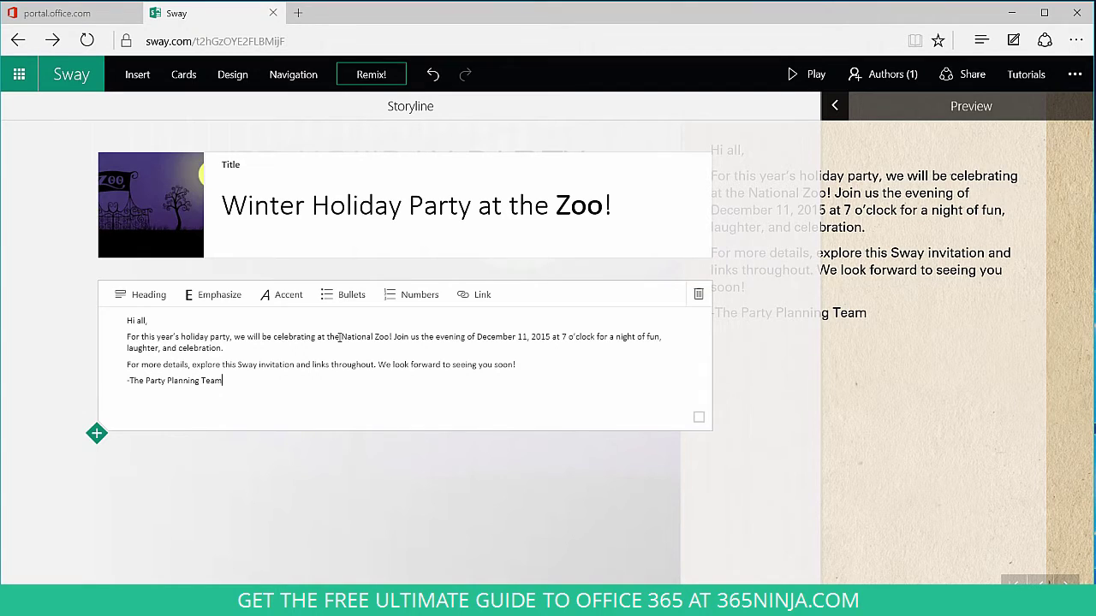
Link the words 'National Zoo' to the zoo's contact page URL.
drag(340, 337, 389, 336)
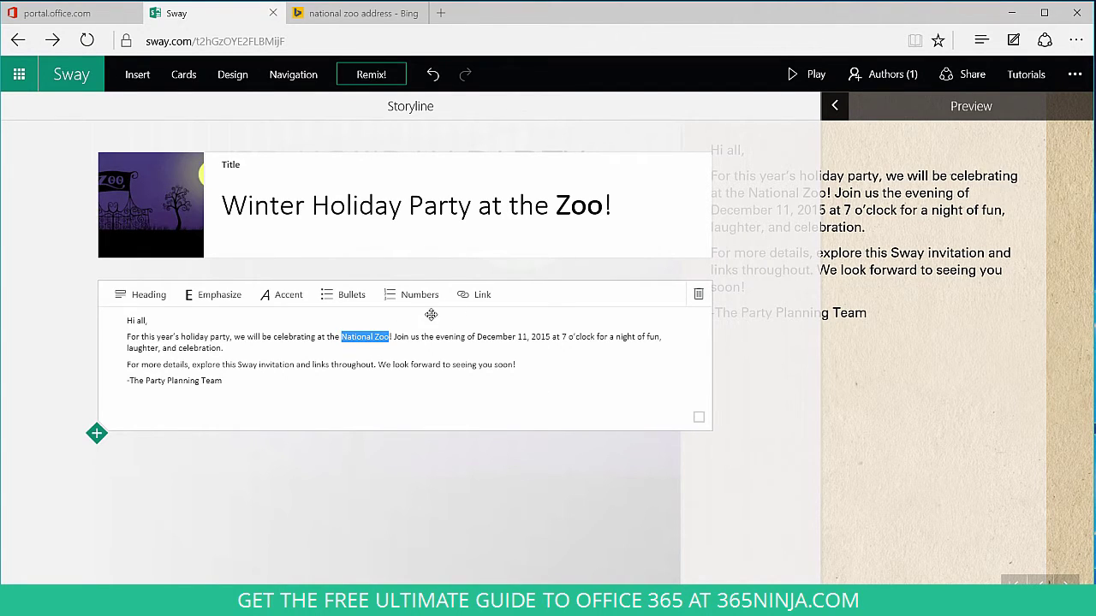
click(478, 297)
click(472, 366)
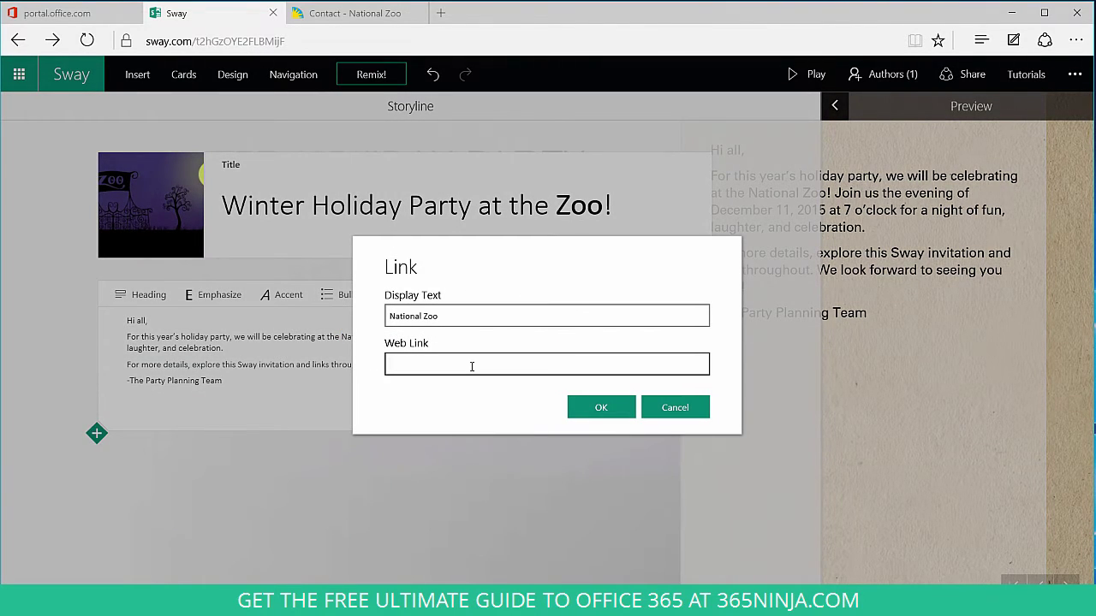
text(http://nationalzoo.si.edu/contact/default.cfm)
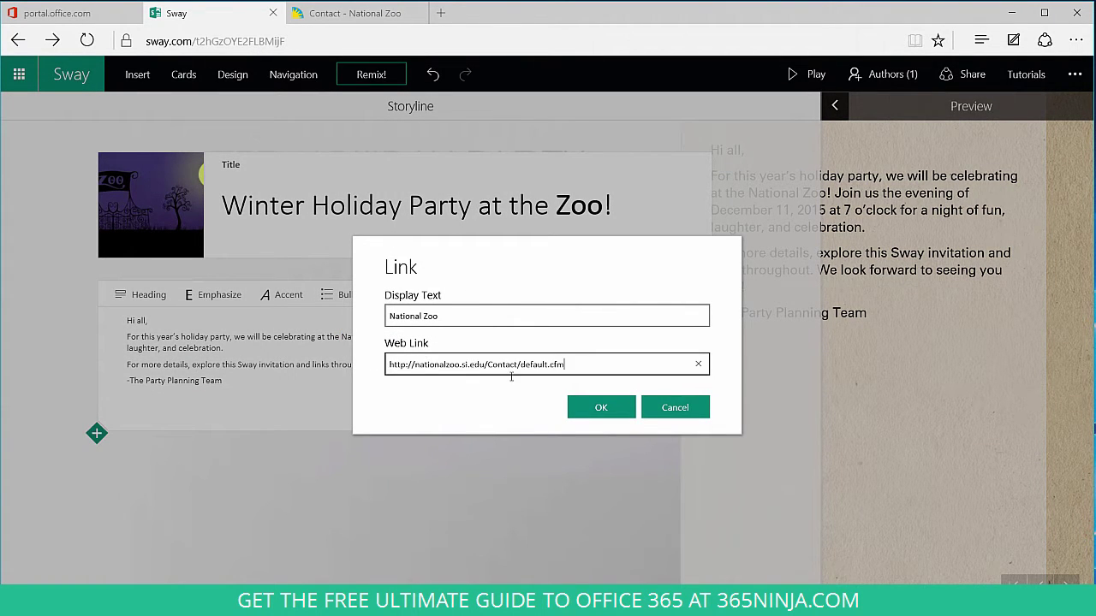
click(577, 409)
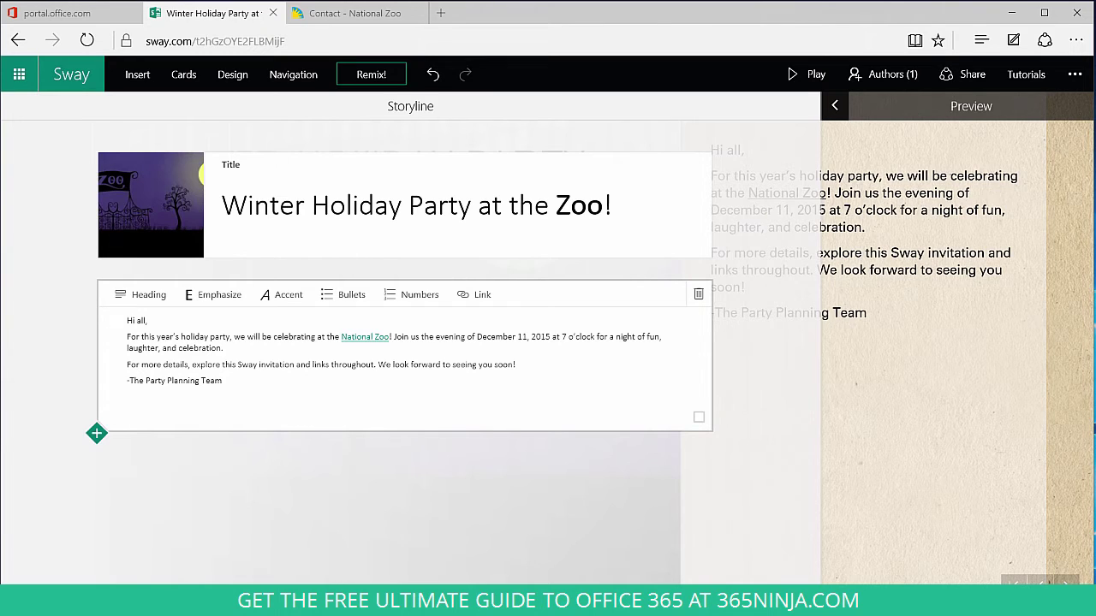
Add a picture card after the invitation with the uploaded zoo map screenshot.
click(95, 435)
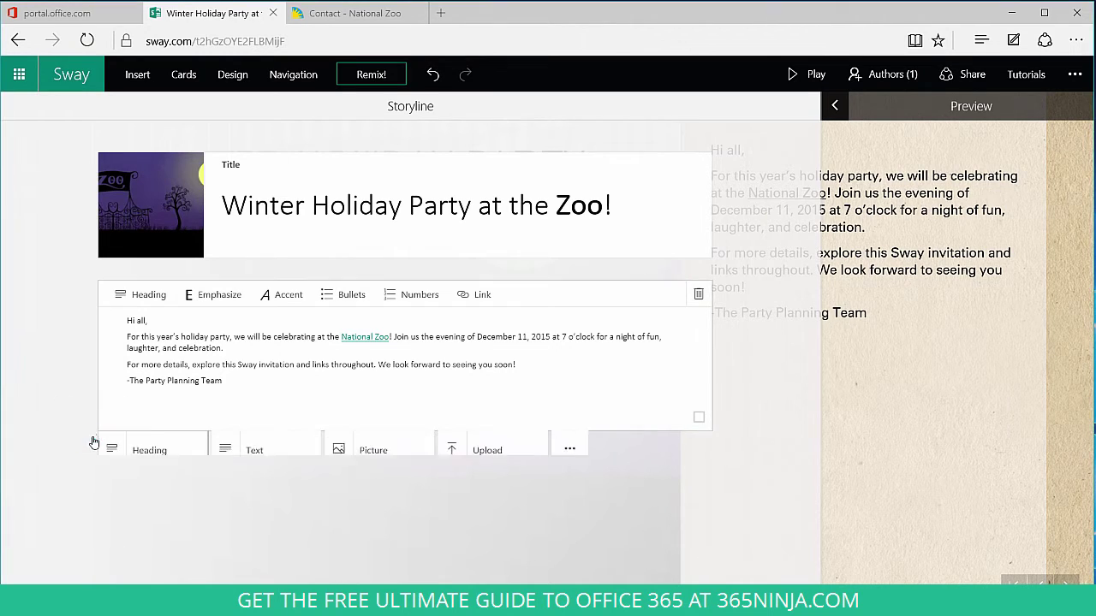
click(348, 459)
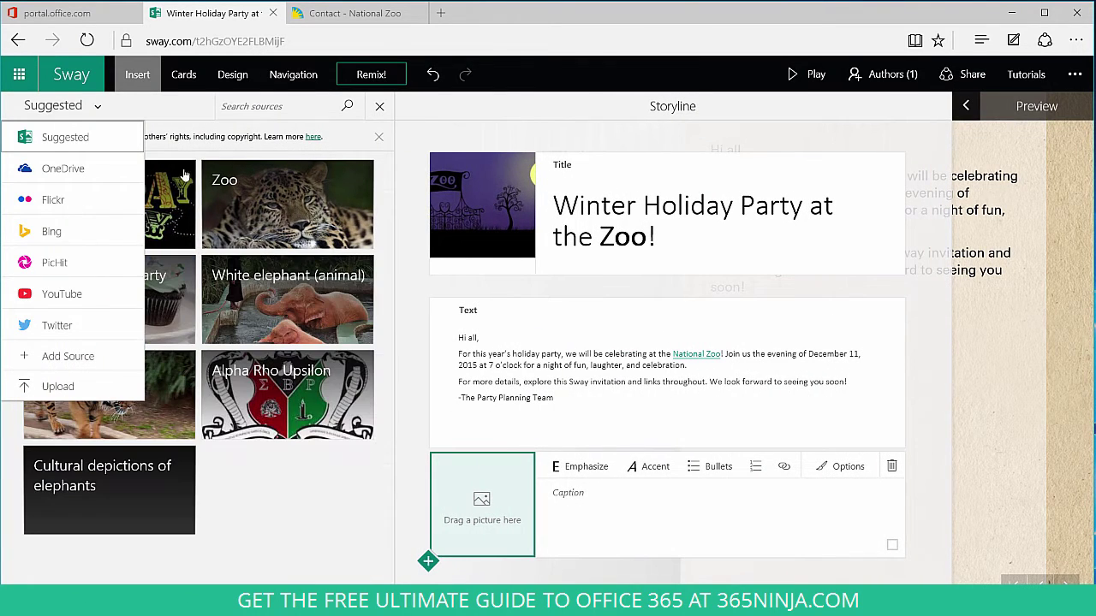
click(48, 389)
double_click(564, 119)
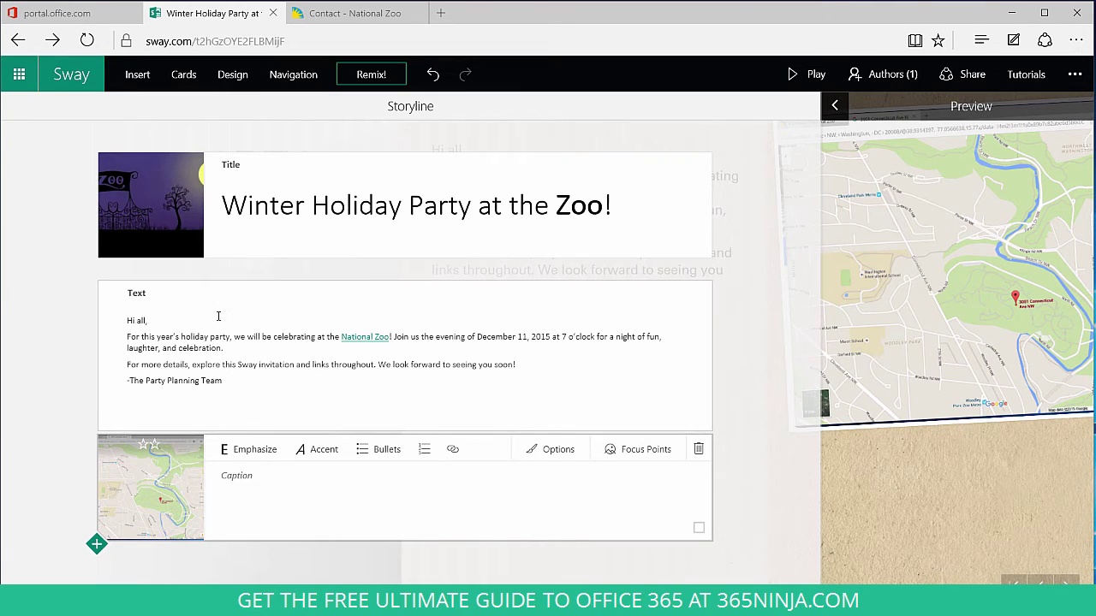
Preview the whole Sway from top to bottom, then return to the storyline editor.
click(248, 381)
scroll(960, 397, down, 5)
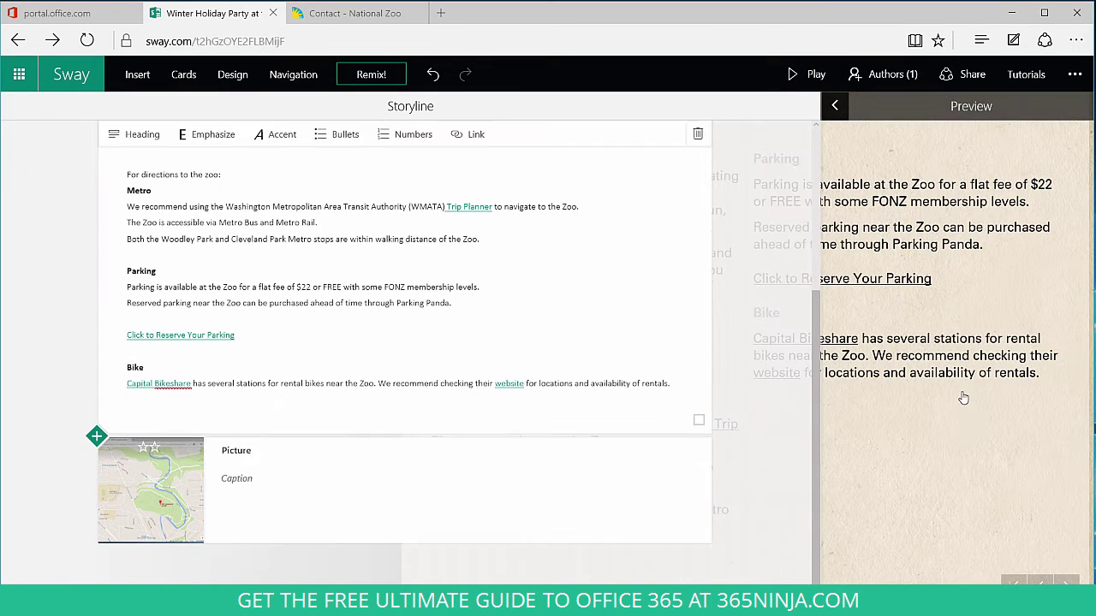
click(947, 456)
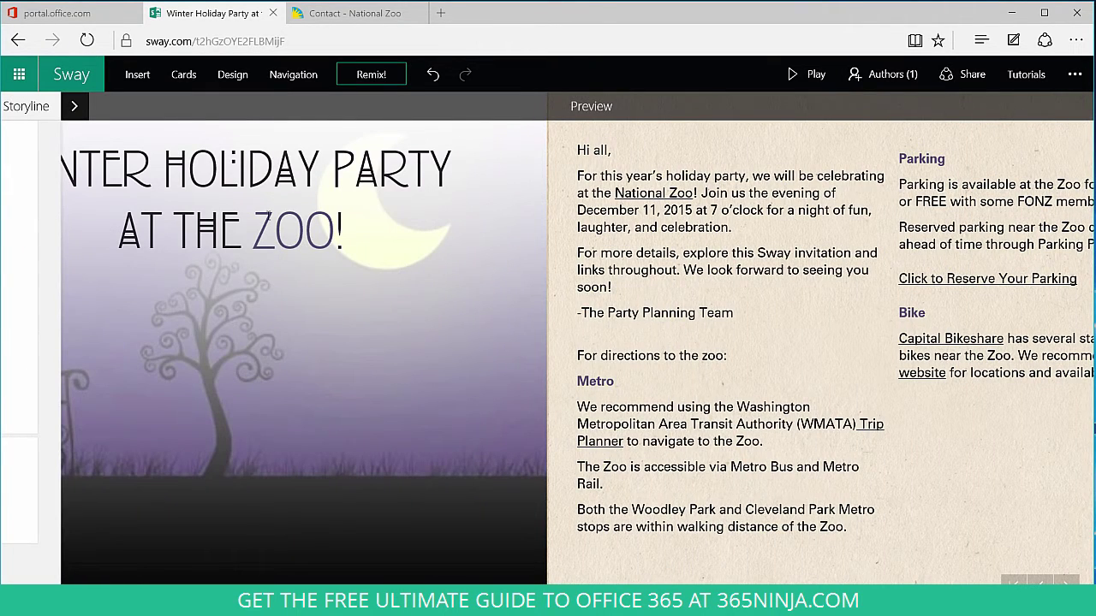
scroll(337, 325, down, 3)
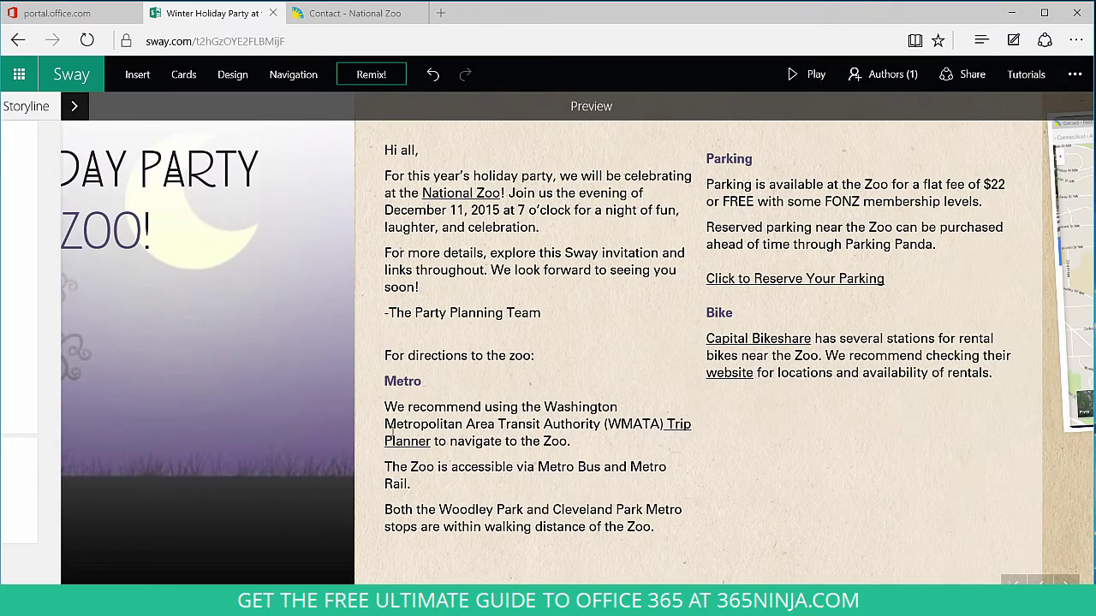
scroll(387, 424, down, 3)
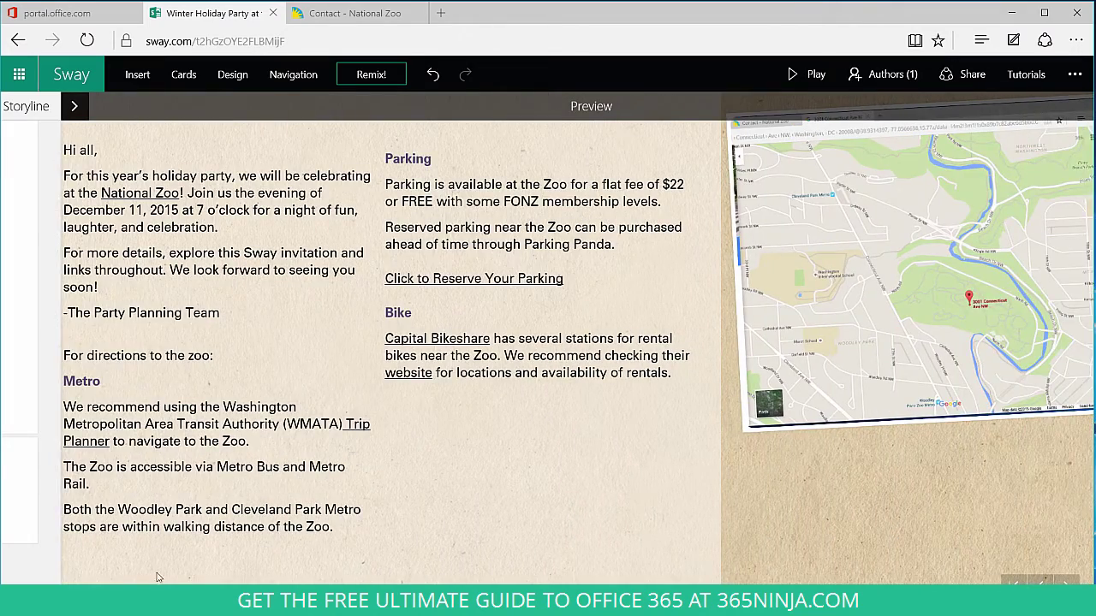
scroll(502, 255, down, 1)
key(alt+Left)
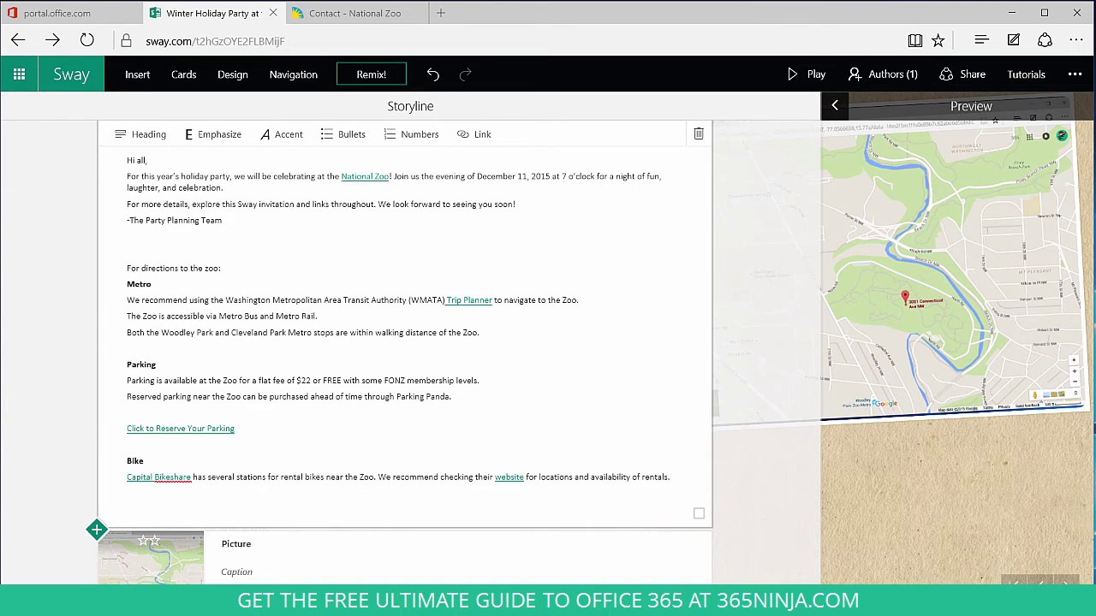
Upload the six animal-print images, starting with fish_scales_2, after the directions and select all six cards.
scroll(96, 479, down, 1)
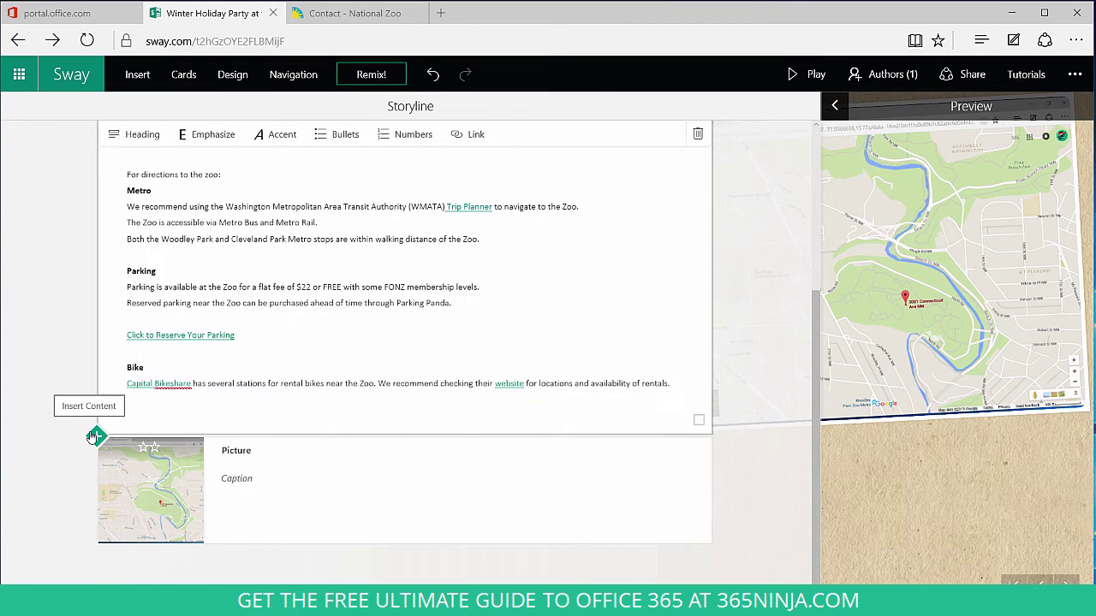
click(94, 437)
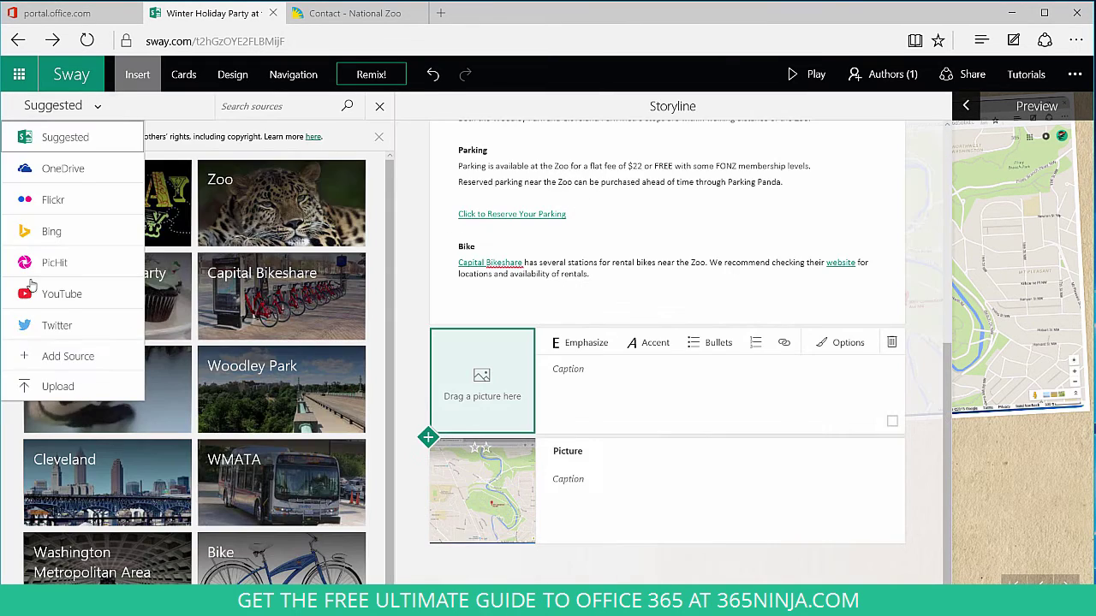
click(45, 390)
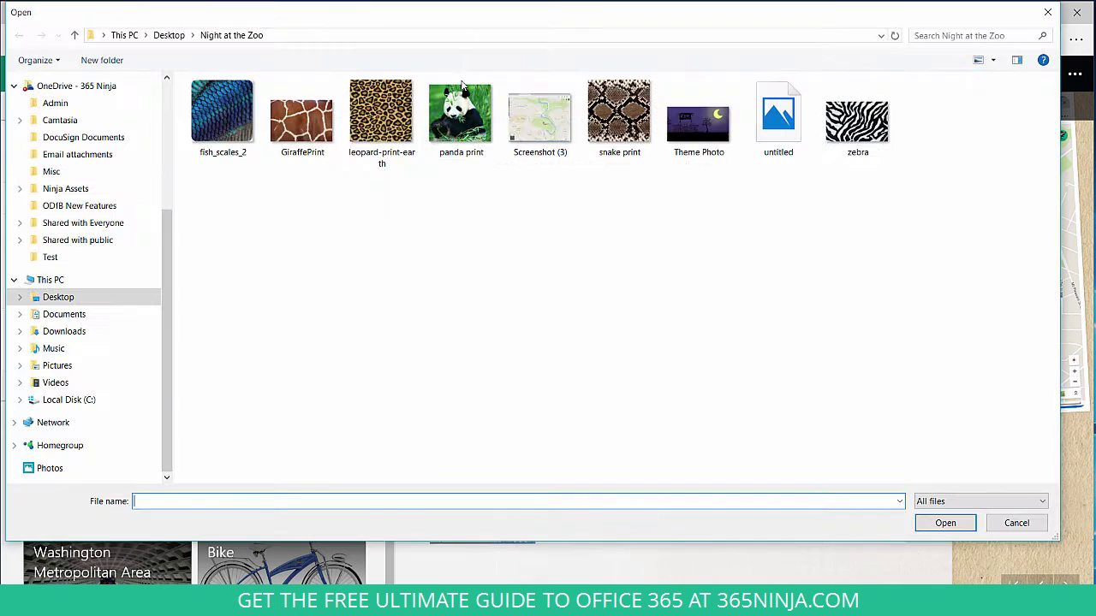
click(208, 130)
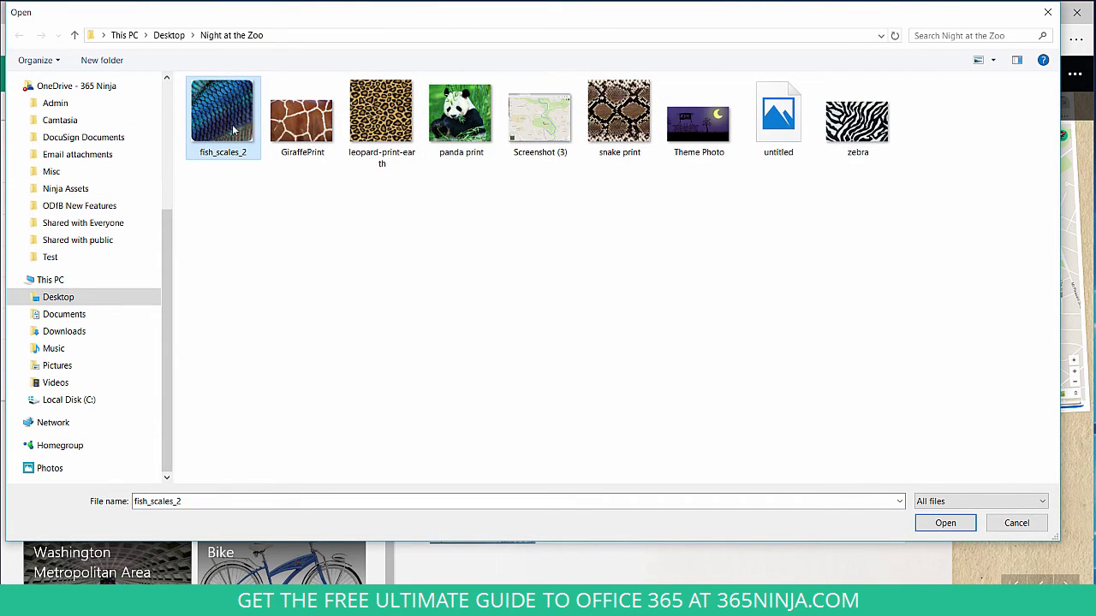
ctrl+click(291, 129)
key(Return)
scroll(697, 422, down, 3)
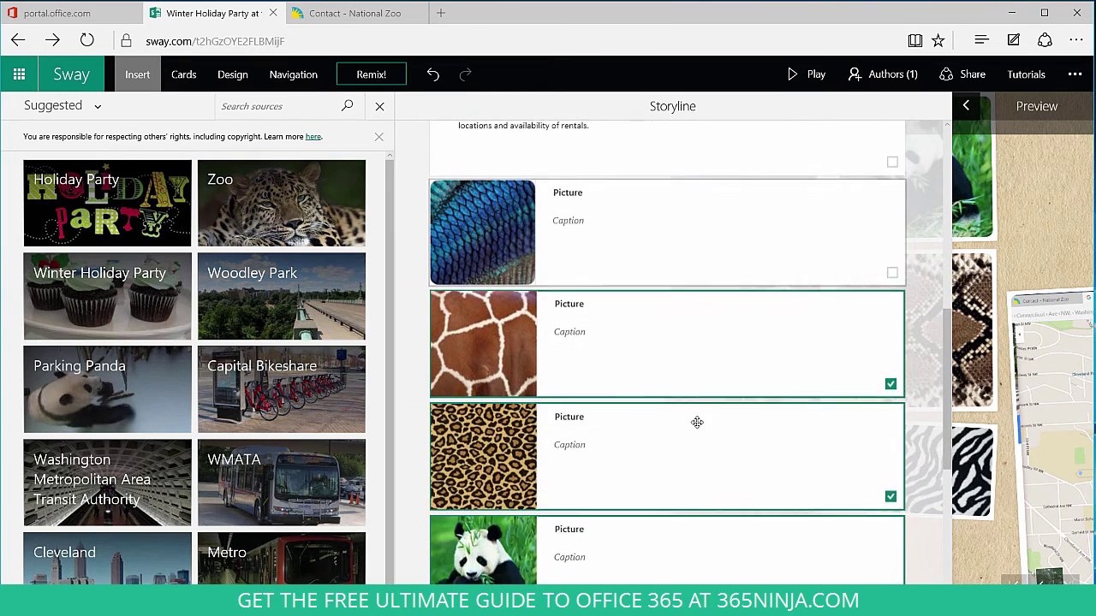
scroll(586, 381, up, 2)
scroll(589, 381, up, 2)
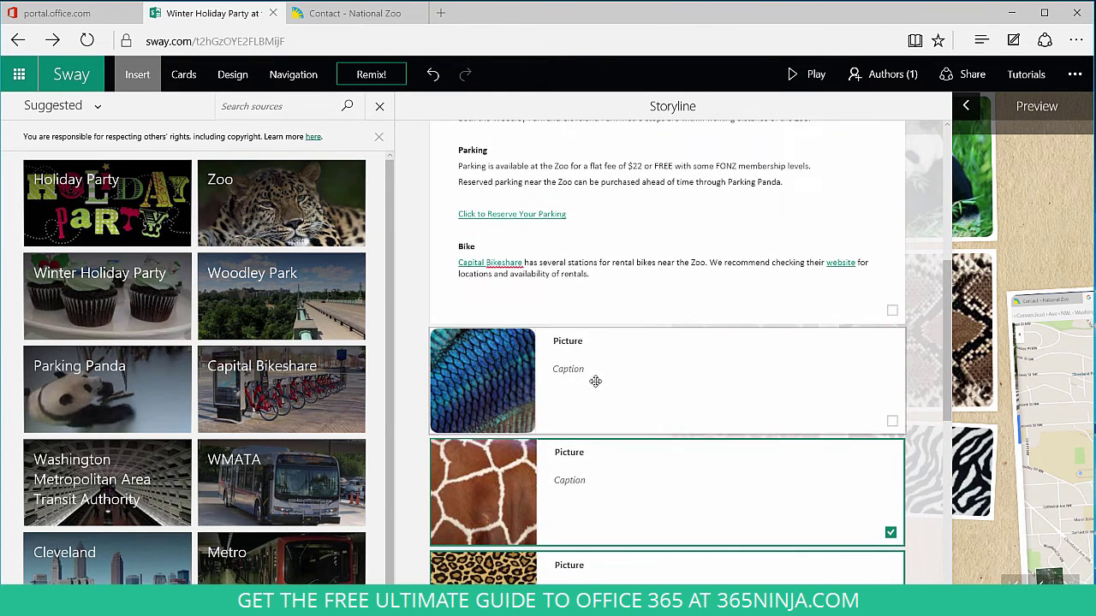
scroll(658, 213, down, 2)
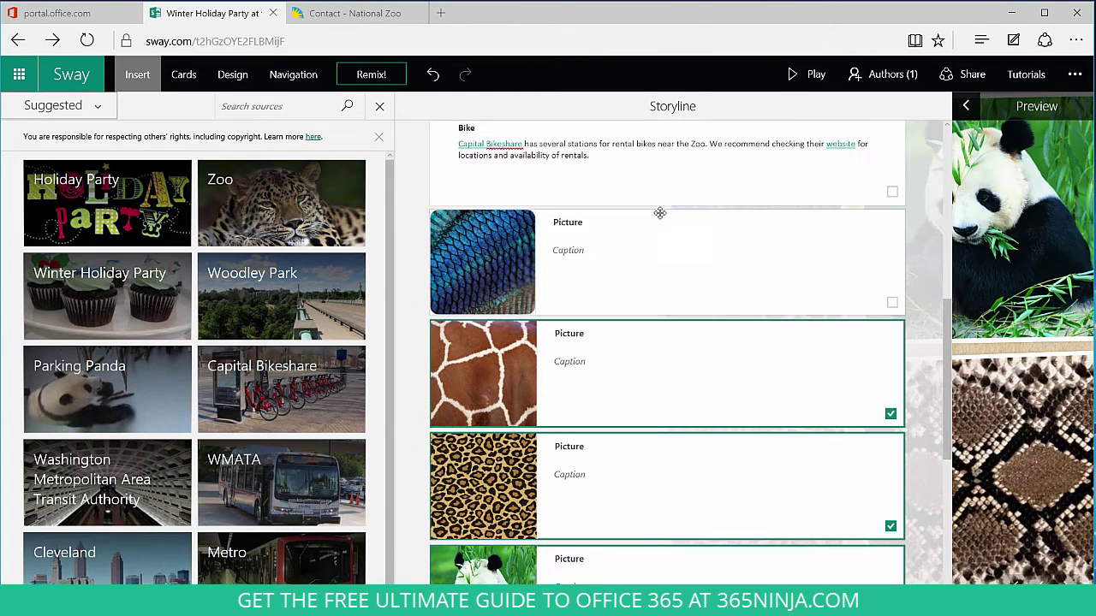
ctrl+click(557, 253)
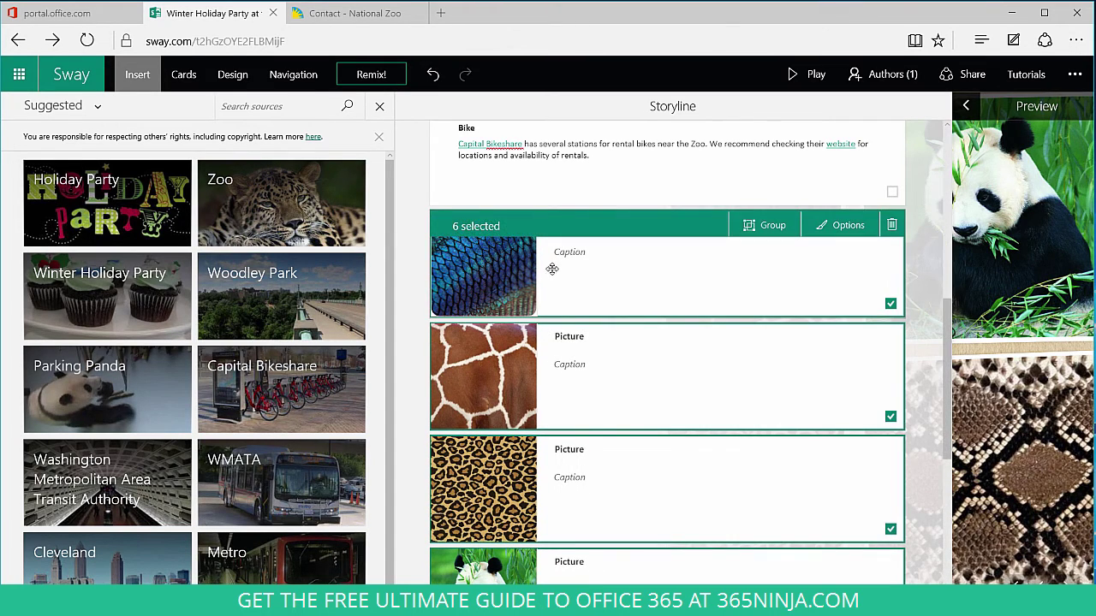
Group the six selected animal pictures and set the group type to Grid.
click(761, 226)
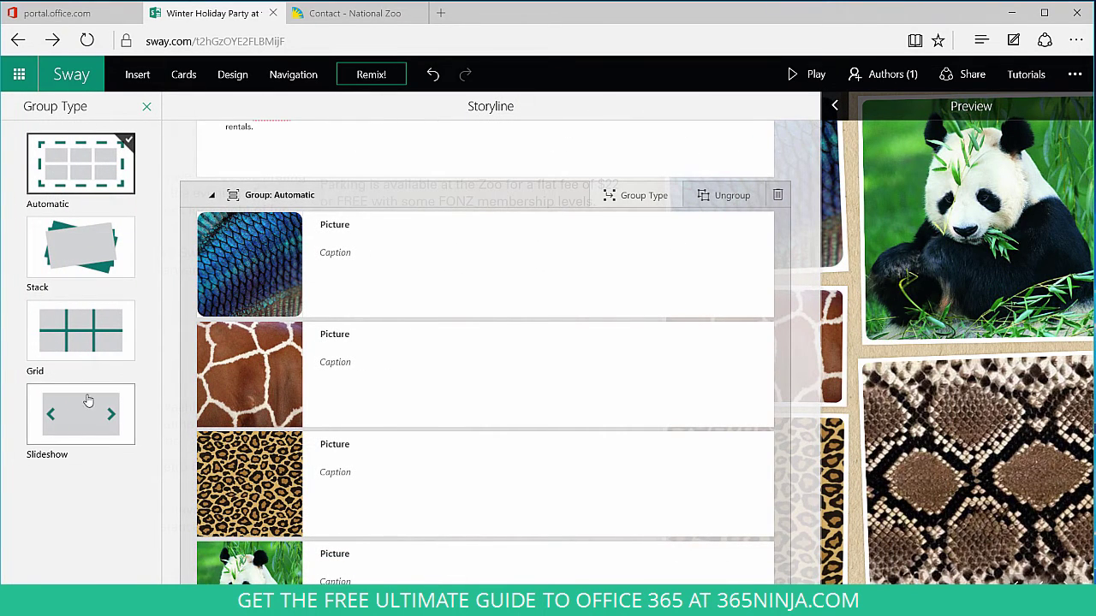
click(99, 340)
scroll(413, 362, down, 3)
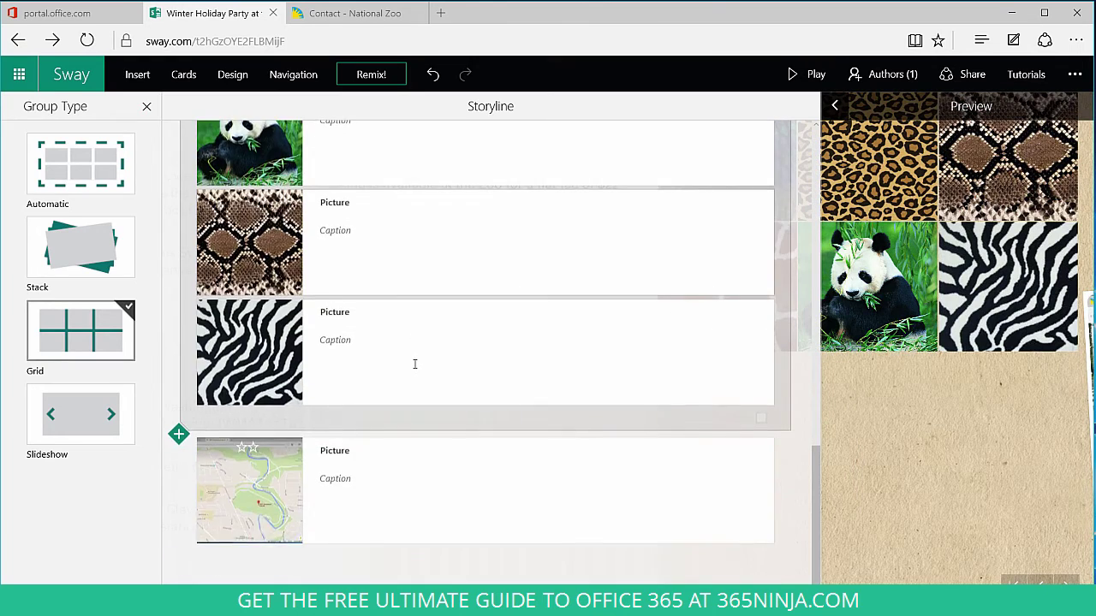
scroll(414, 362, up, 5)
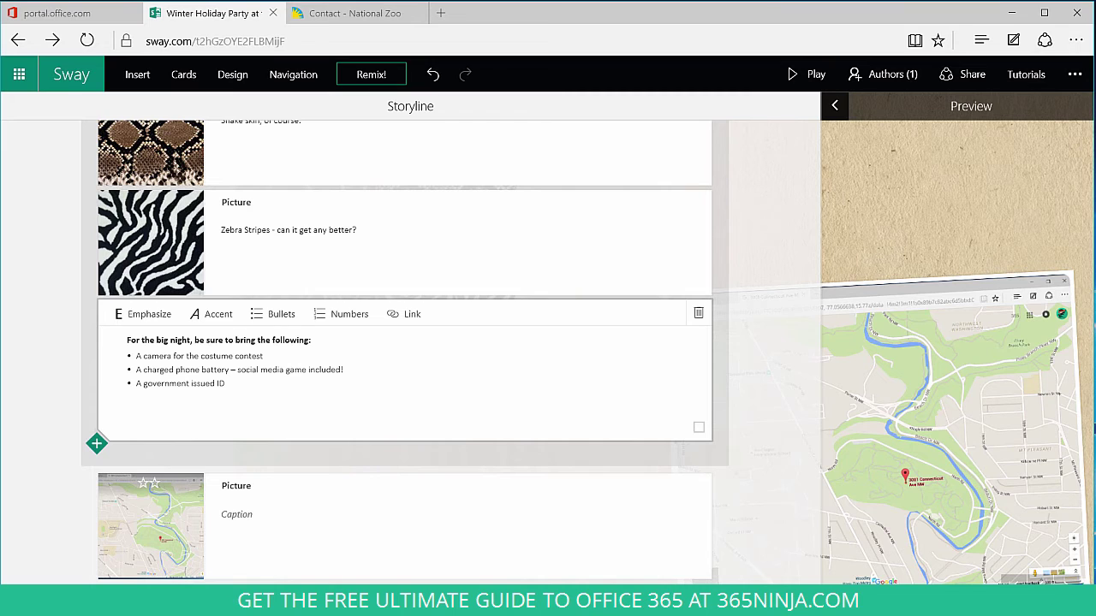
Move the checklist card below the map, and the map card up ahead of the pictures.
click(698, 430)
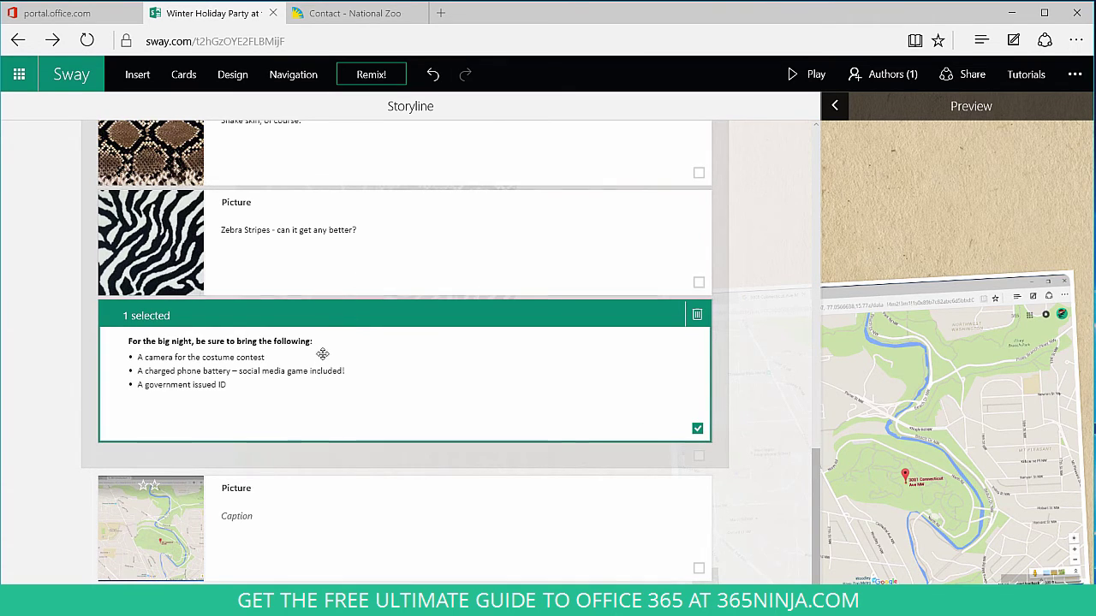
drag(309, 319, 223, 575)
click(465, 360)
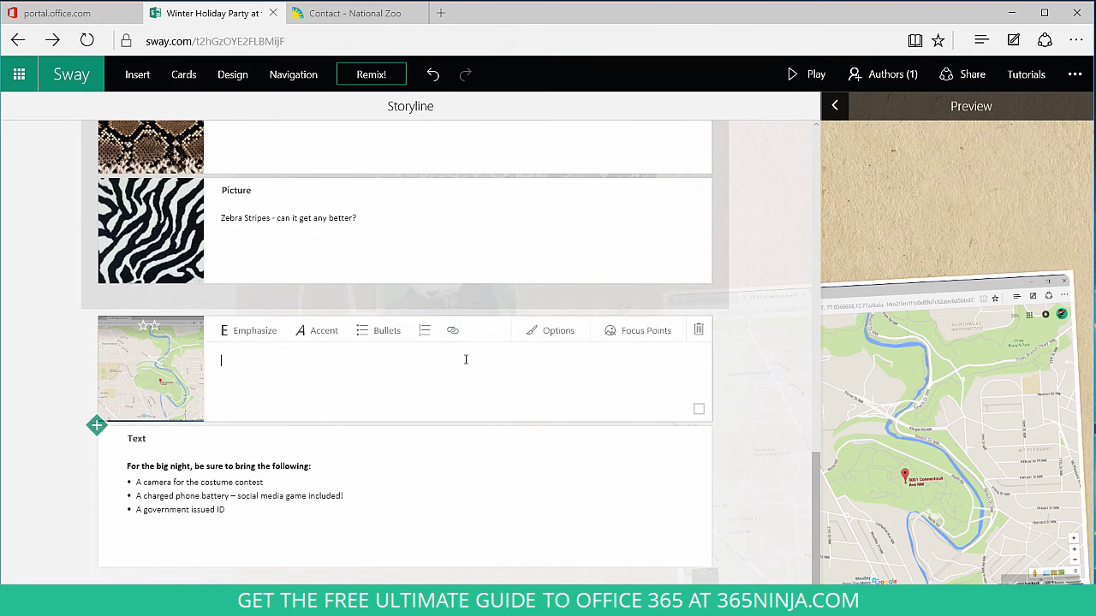
click(699, 410)
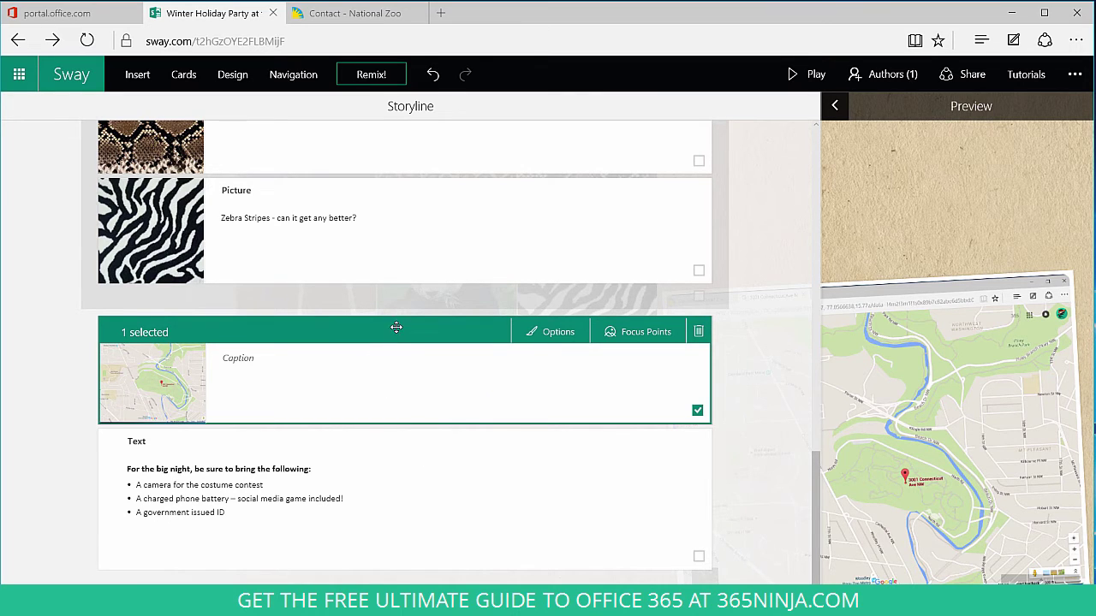
drag(395, 262, 436, 110)
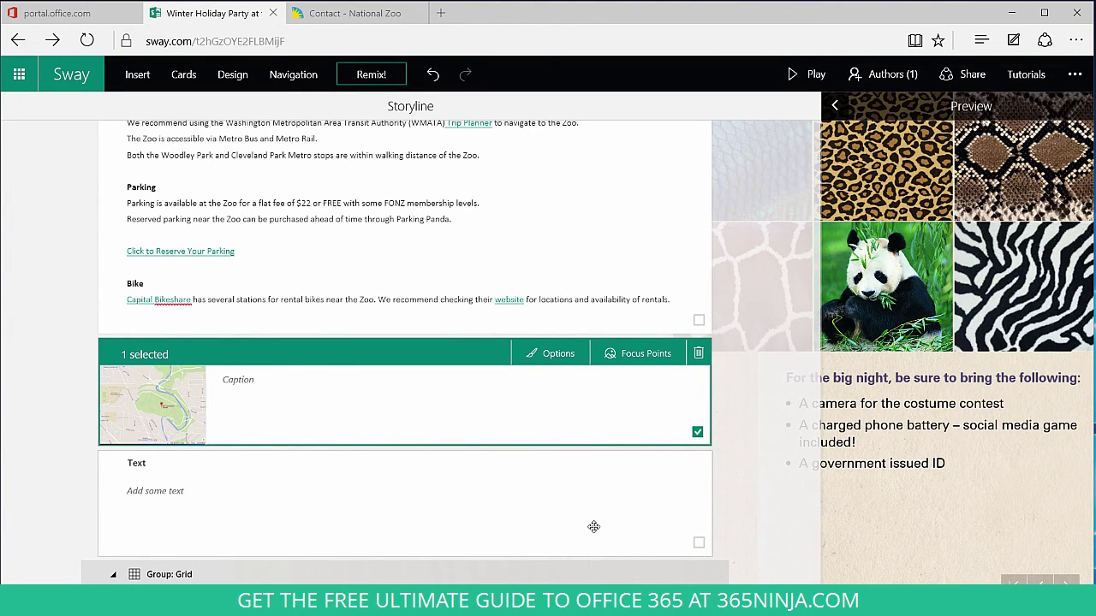
Play the Sway through the map, photo grid and checklist, back to the title, then view its share link.
click(807, 75)
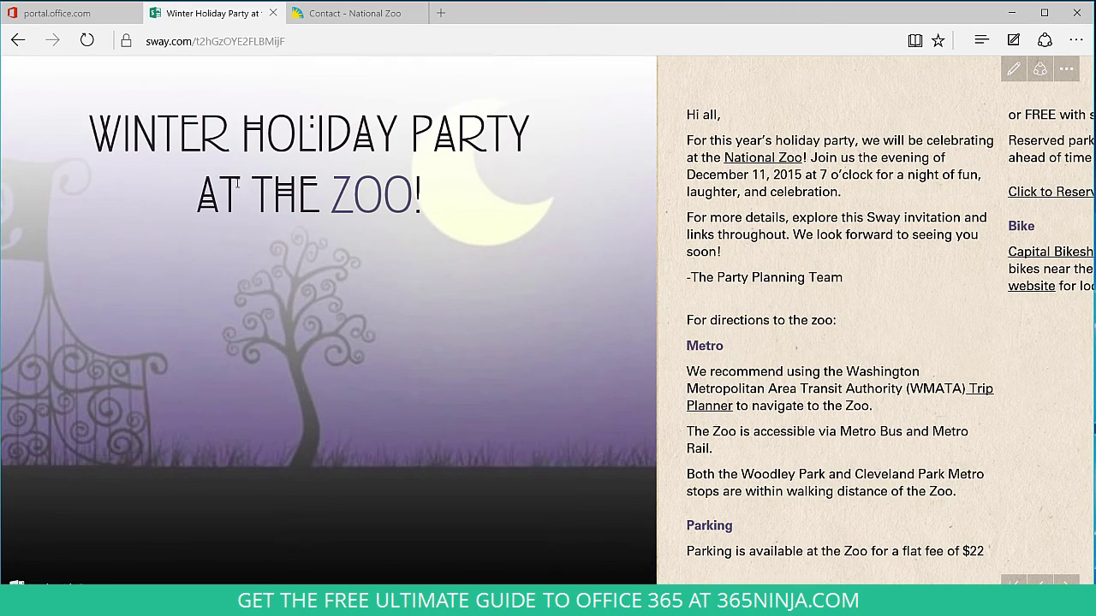
key(Right)
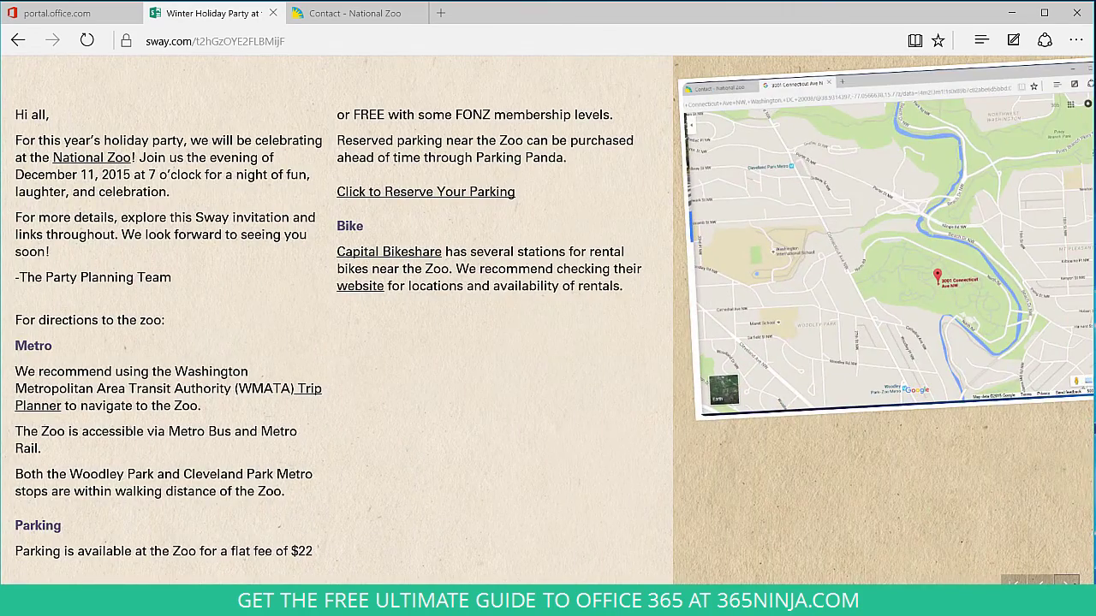
key(Right)
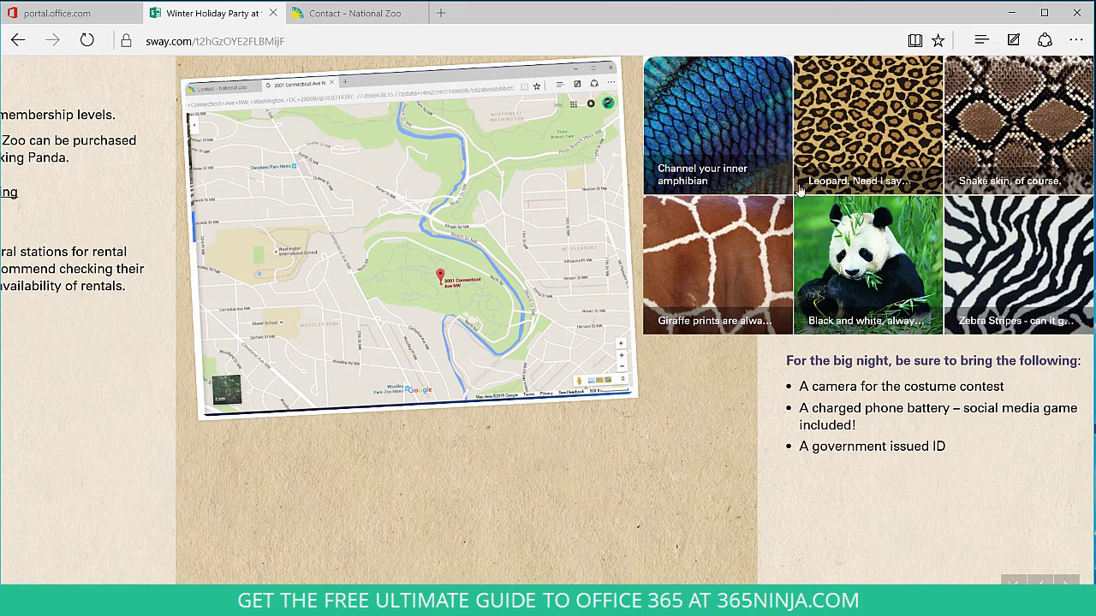
key(alt+Left)
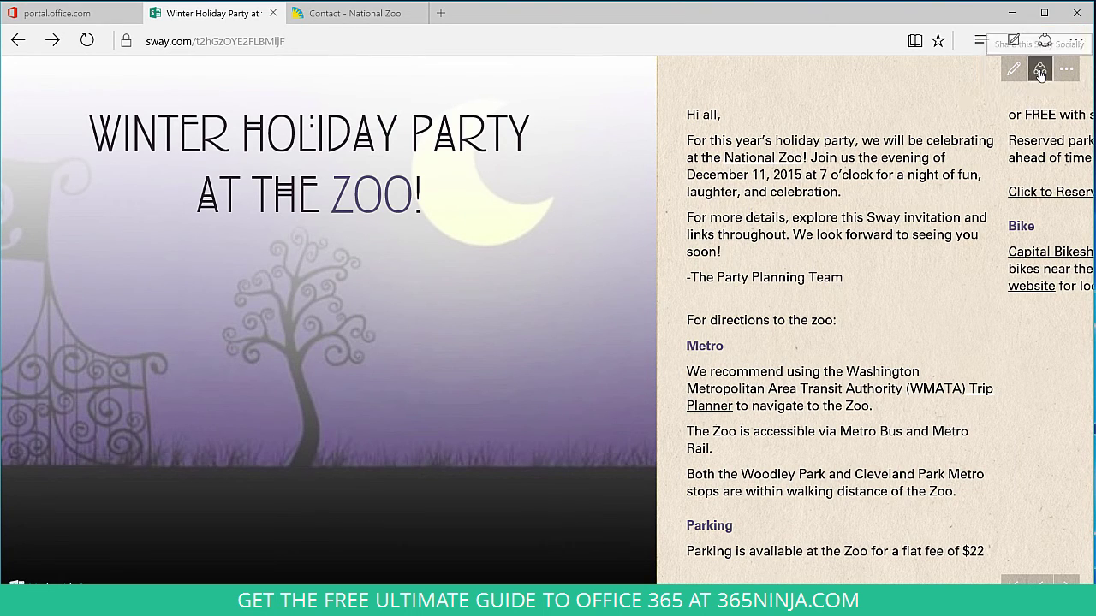
click(1039, 71)
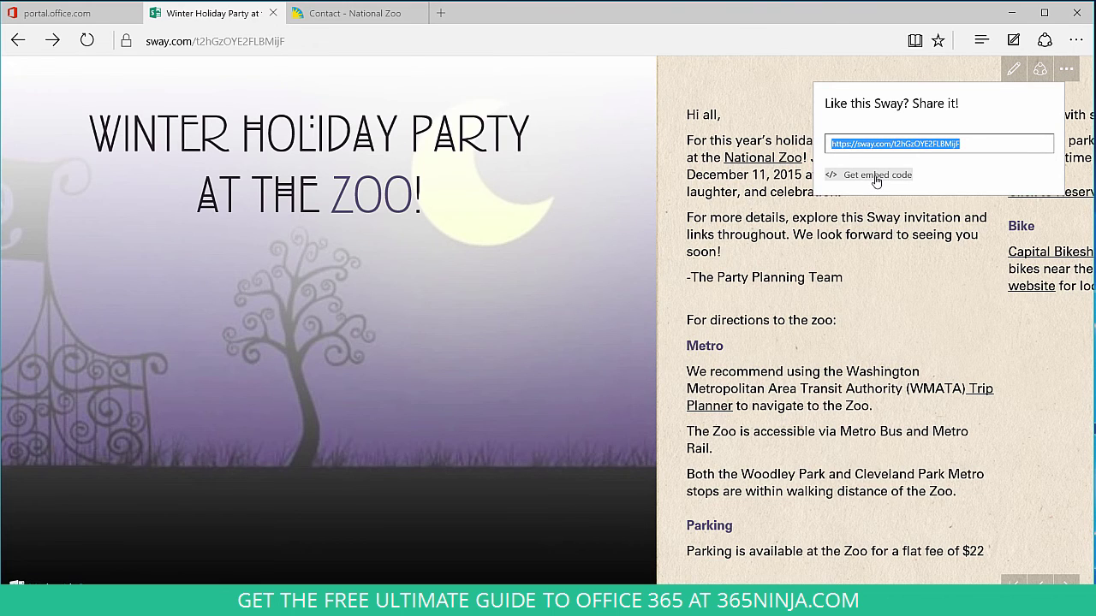
key(Escape)
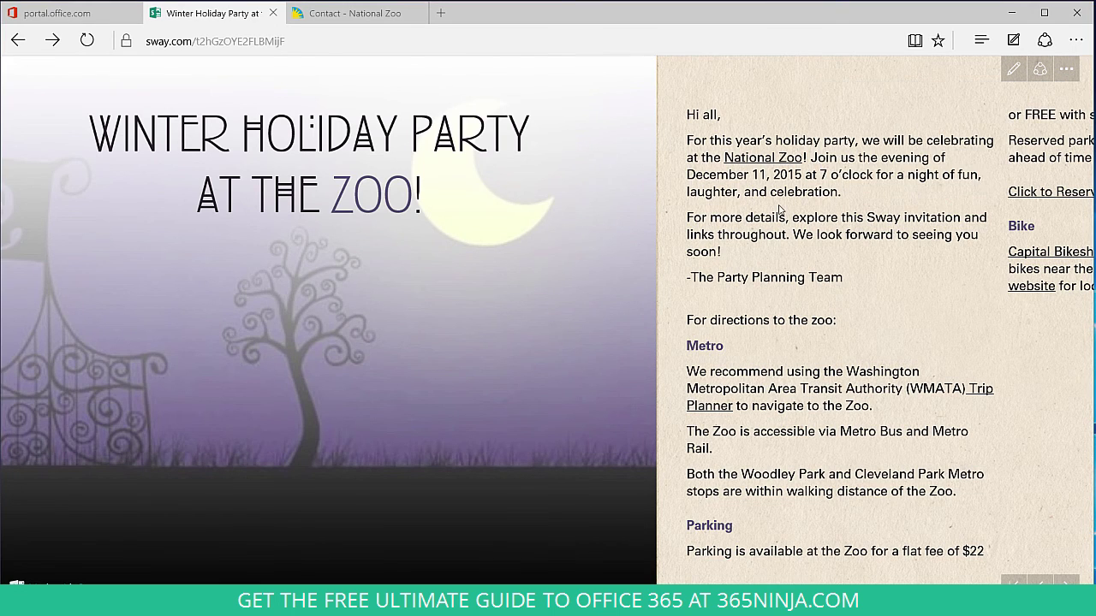